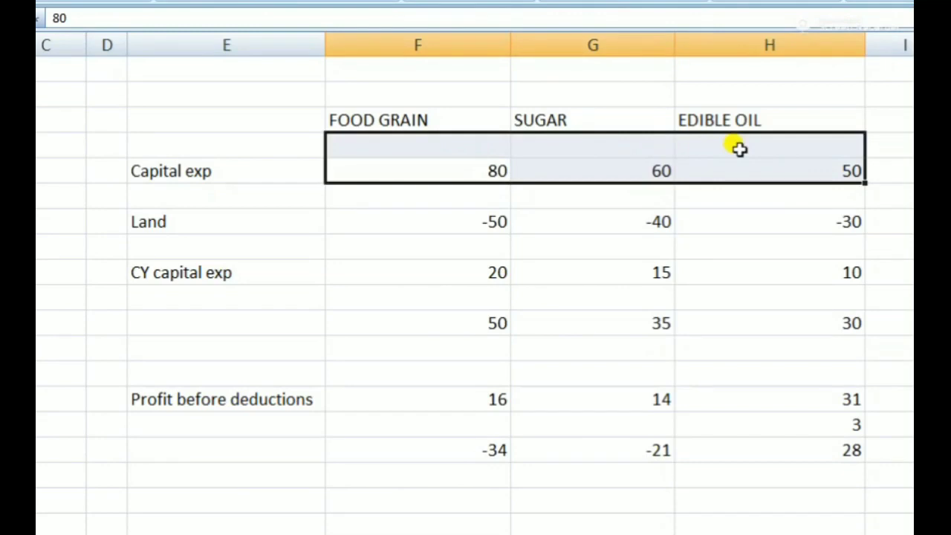
- Check the capital exp and land figures for the three businesses against the land cost stated in Illustration 9
click(740, 149)
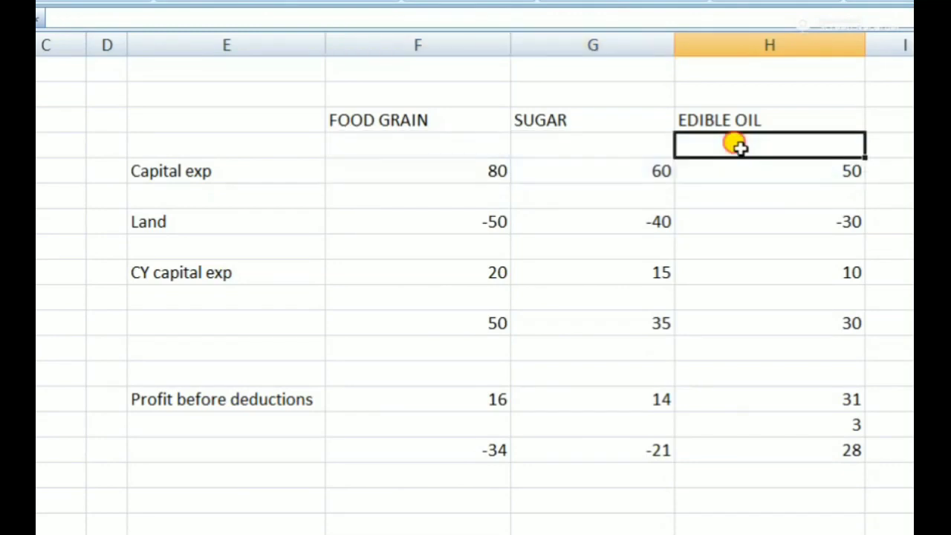
click(485, 162)
key(Down)
key(alt+Tab)
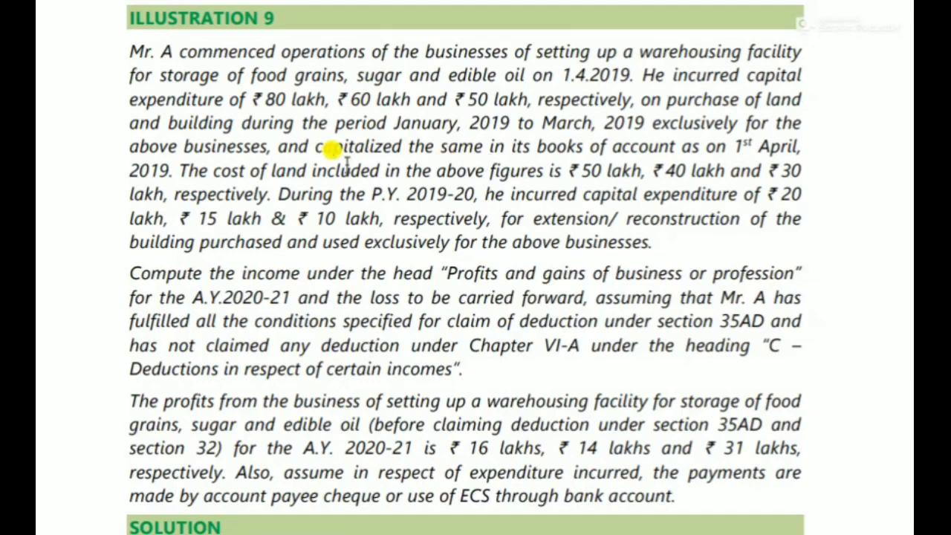
drag(298, 172, 335, 193)
key(alt+Tab)
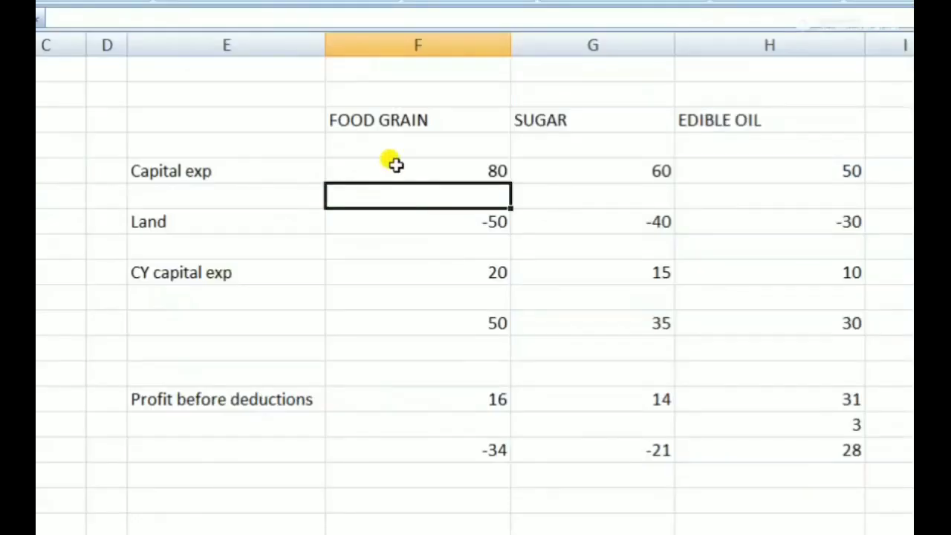
click(440, 229)
click(444, 238)
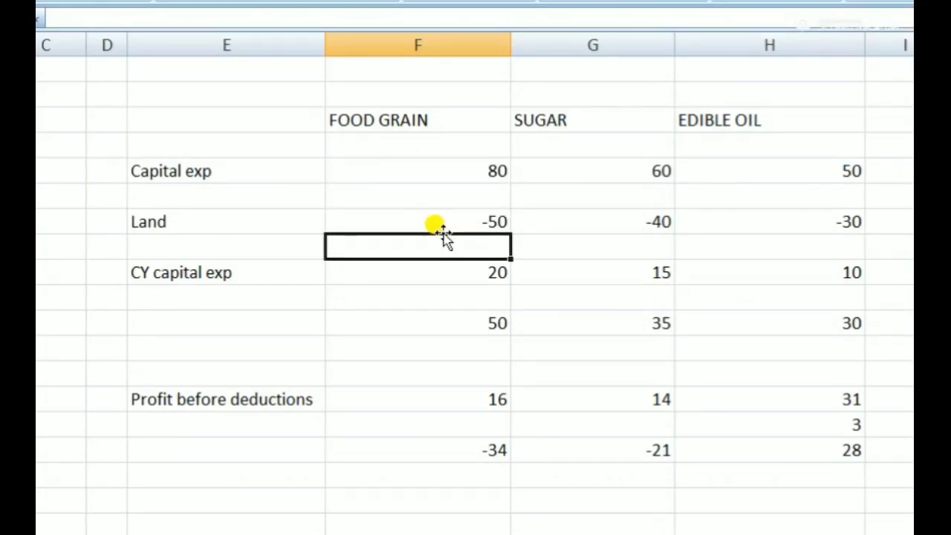
key(alt+Tab)
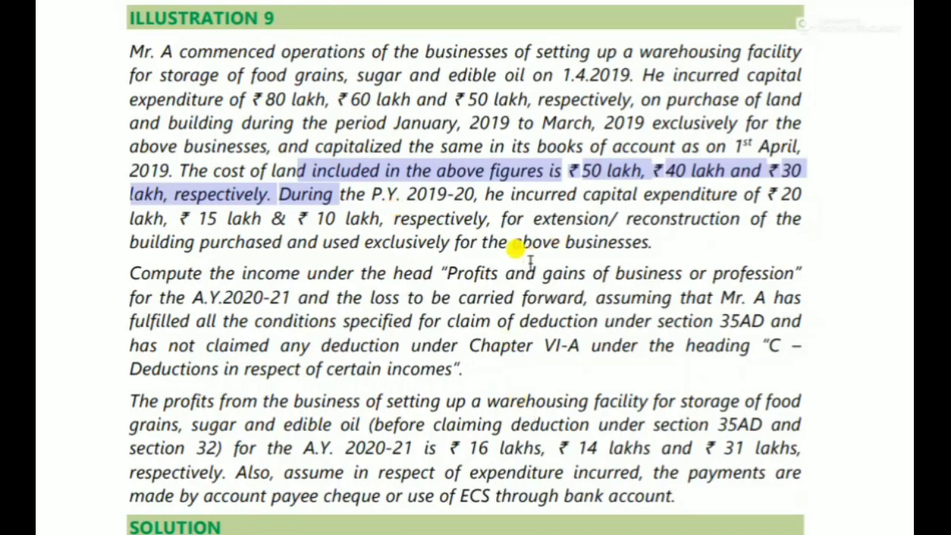
- Compare the current-year capital expenditure and profit before deductions in Illustration 9 with the matching worksheet rows
drag(584, 195, 546, 218)
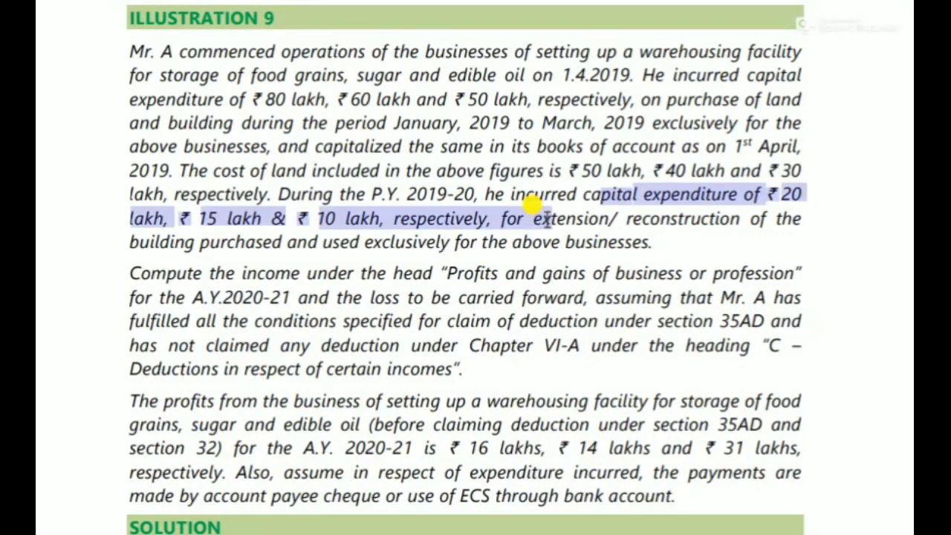
key(alt+Tab)
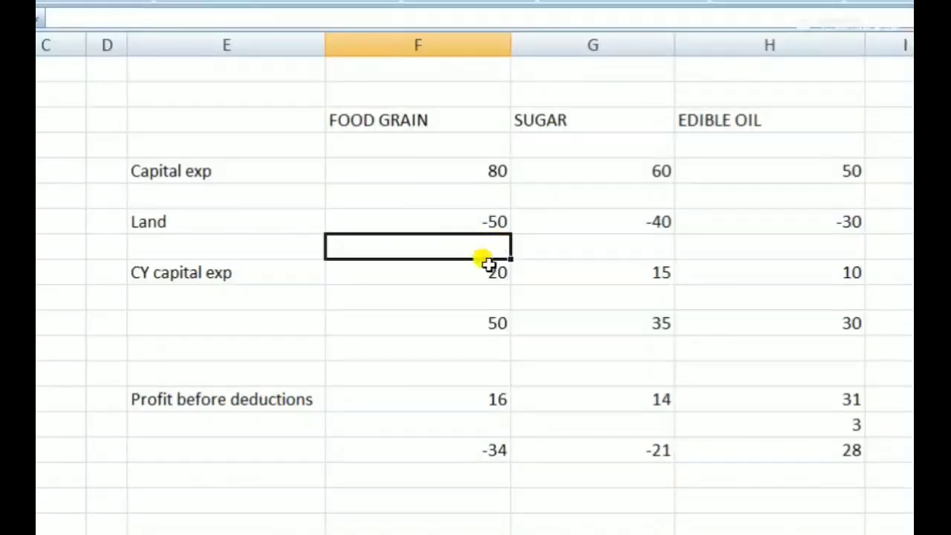
click(487, 266)
drag(461, 330, 514, 319)
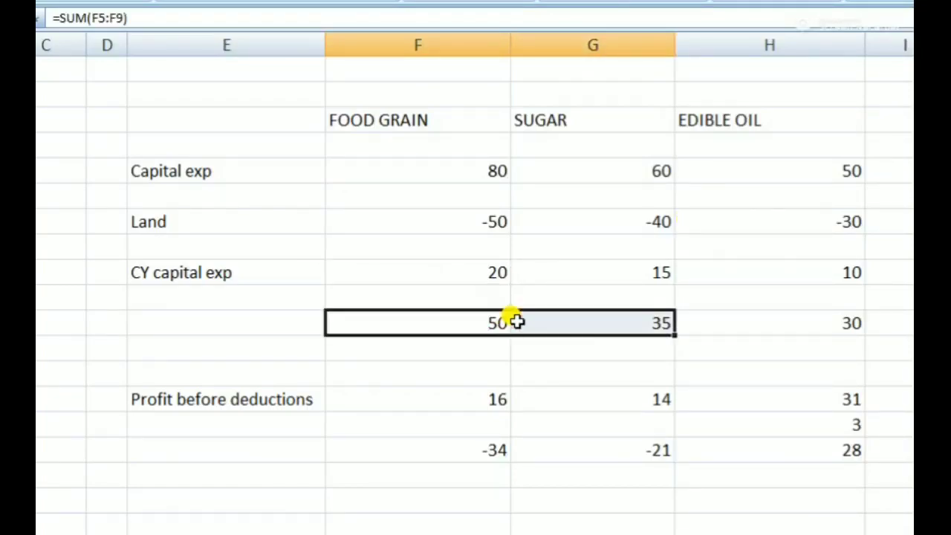
key(alt+Tab)
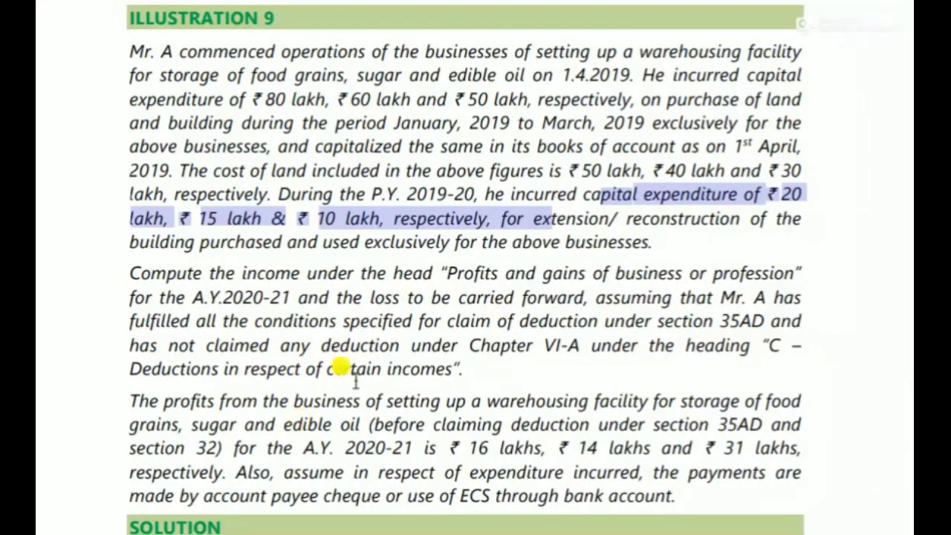
drag(374, 425, 434, 445)
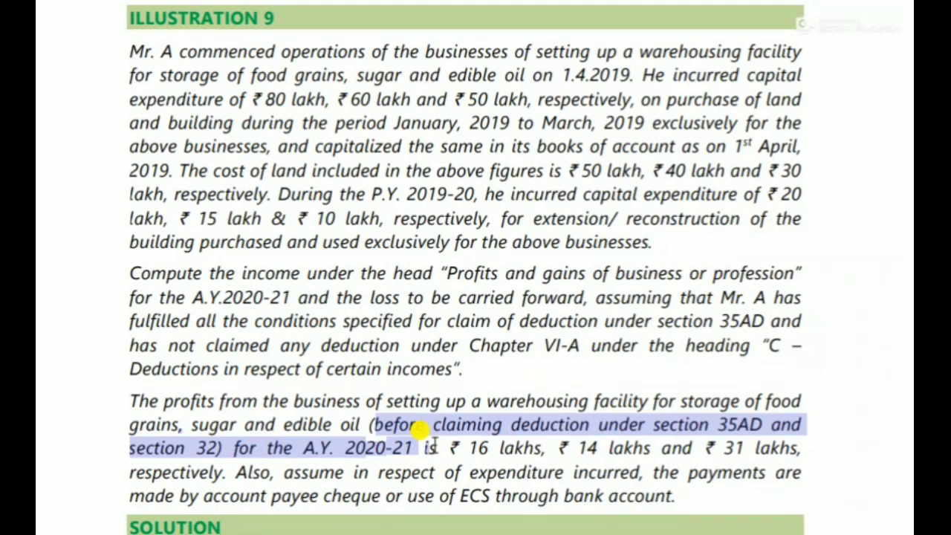
key(alt+Tab)
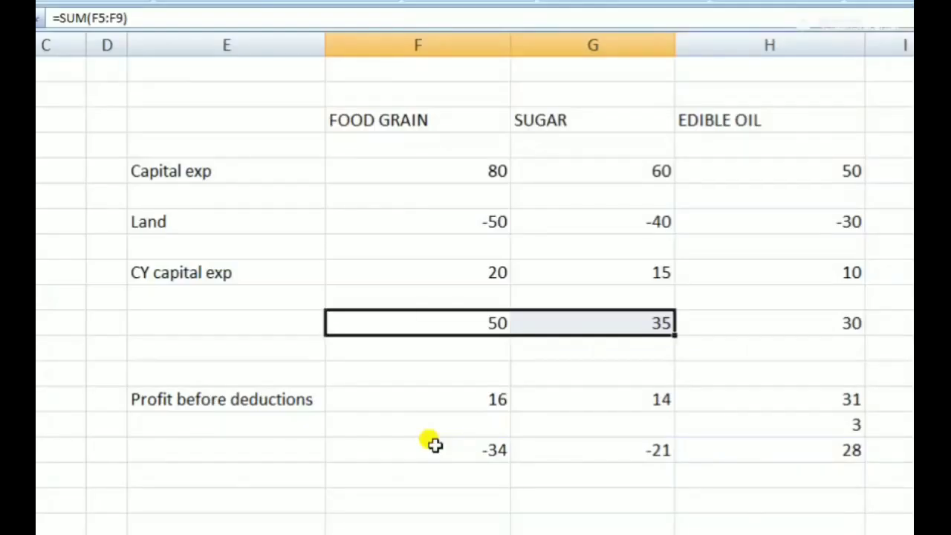
key(Down)
key(Down)
key(Down)
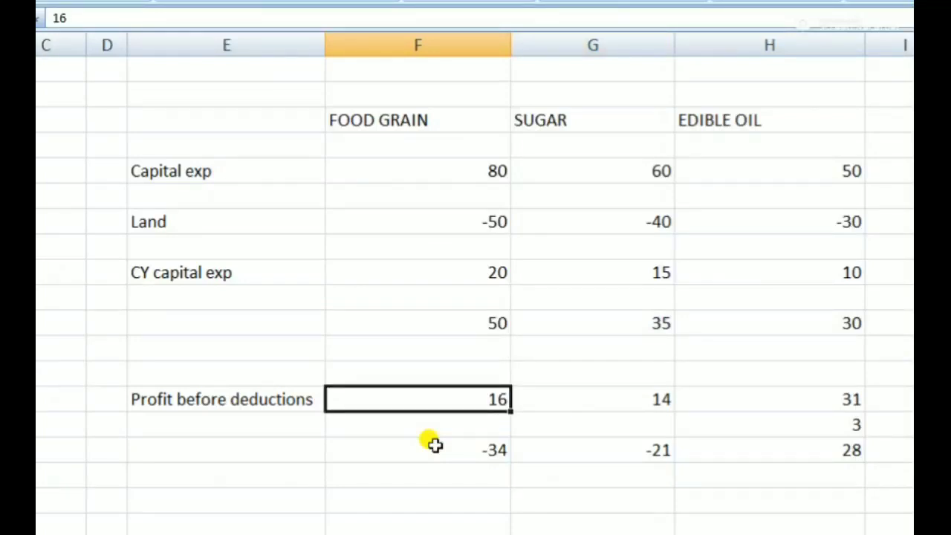
key(Right)
key(Right)
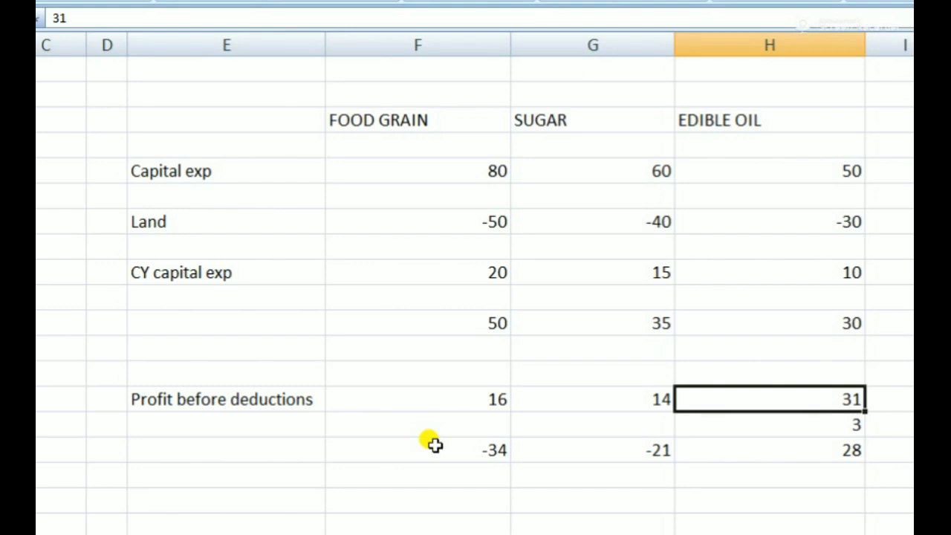
- Review how capital exp, land and CY capital exp make up the food grain and sugar totals in row 11
click(452, 404)
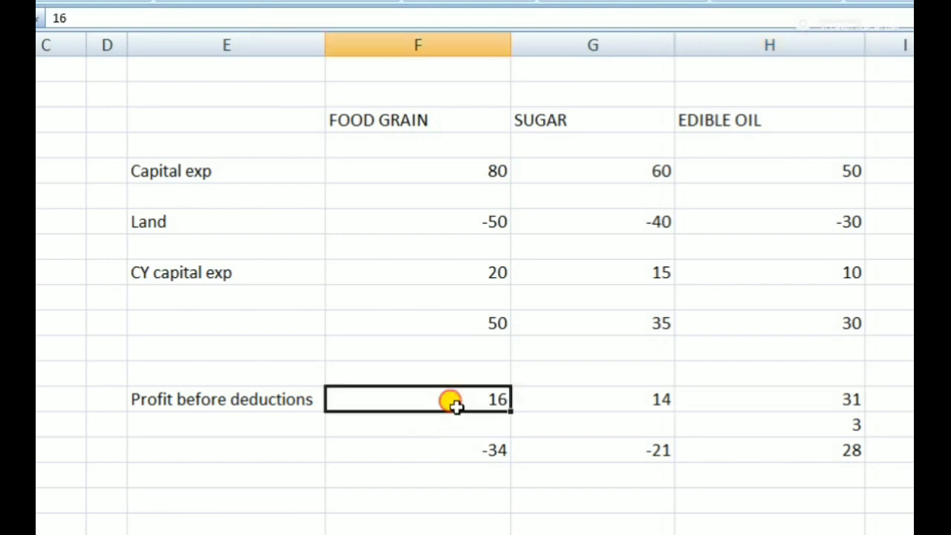
click(465, 323)
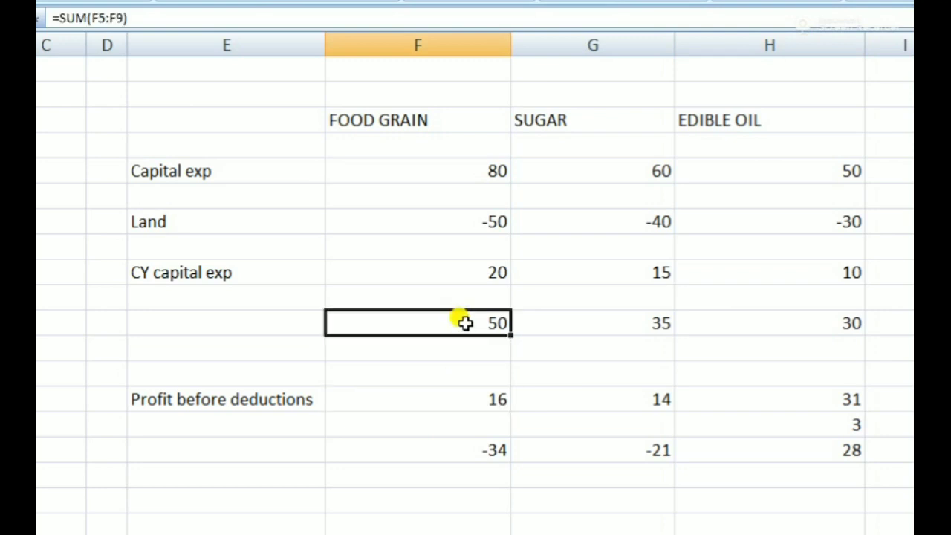
click(482, 170)
click(478, 223)
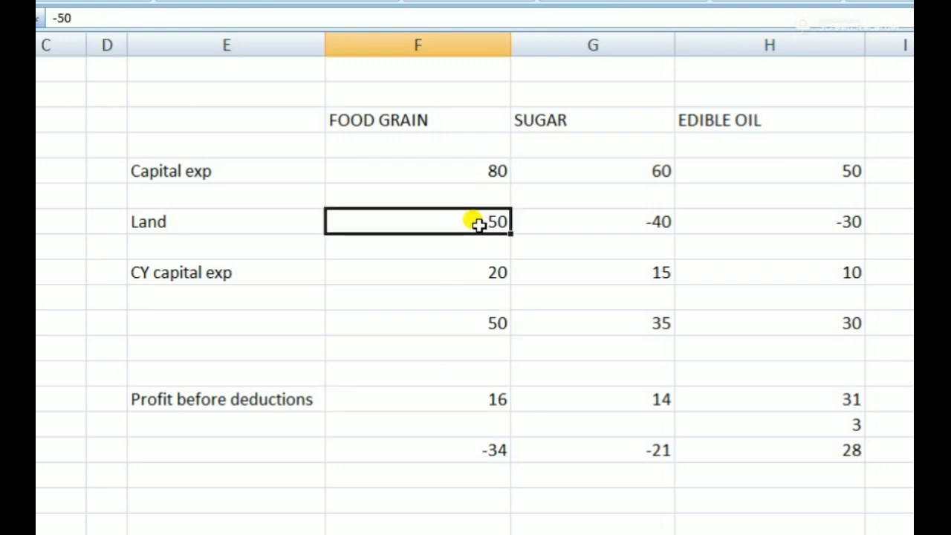
drag(483, 164, 475, 223)
click(476, 223)
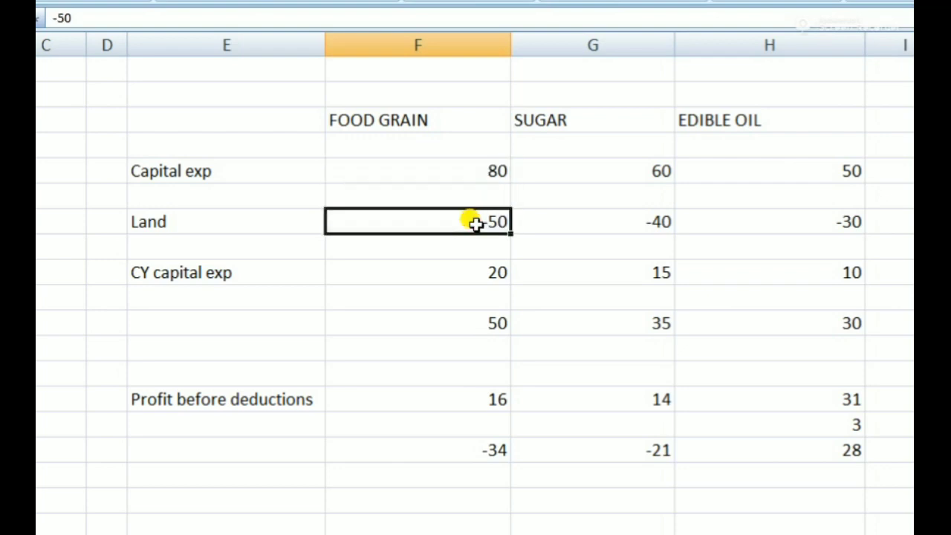
click(473, 264)
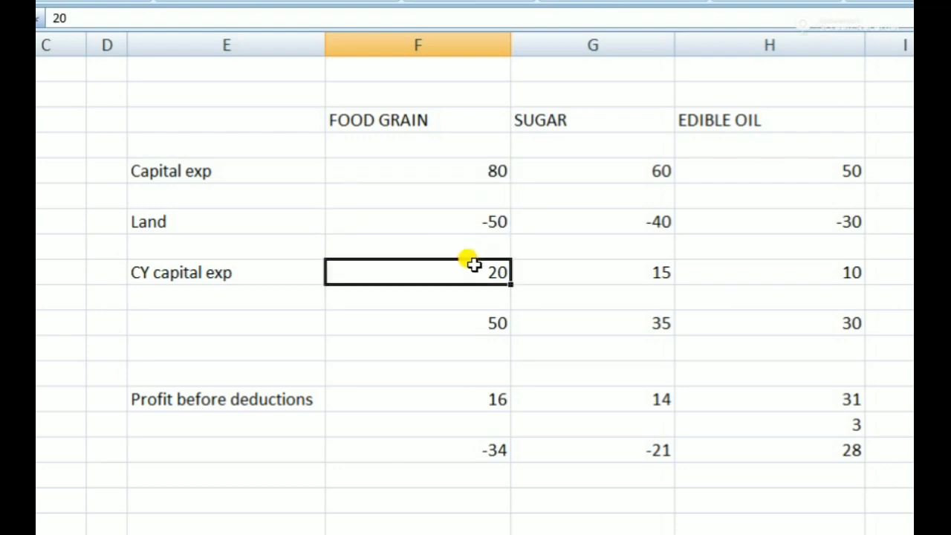
click(479, 318)
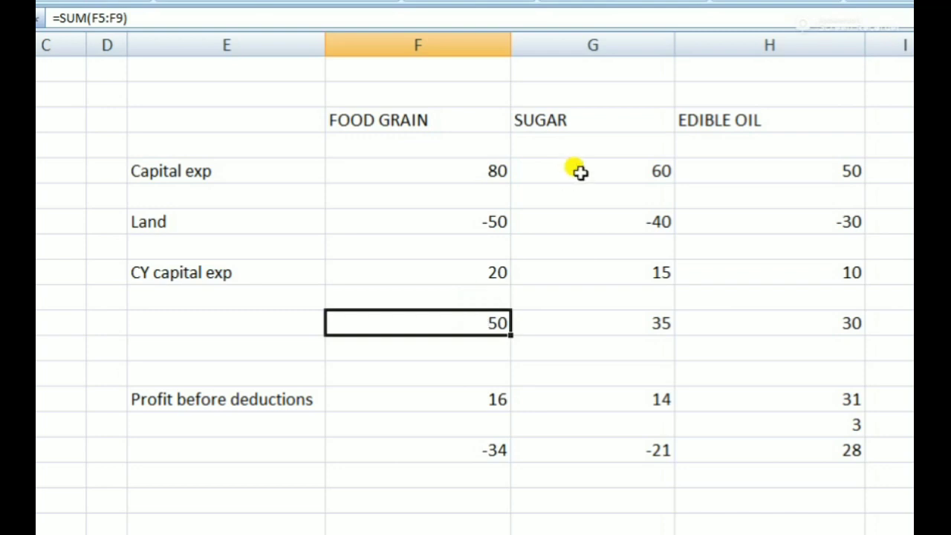
drag(579, 171, 584, 289)
click(496, 322)
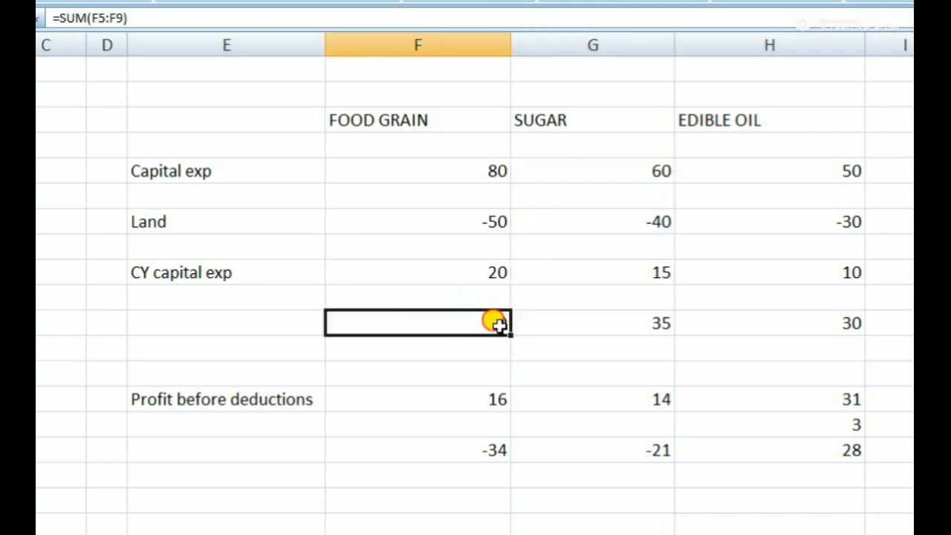
- Highlight the food grain and sugar expenditure totals in F11:G11 with yellow fill
drag(497, 322, 579, 324)
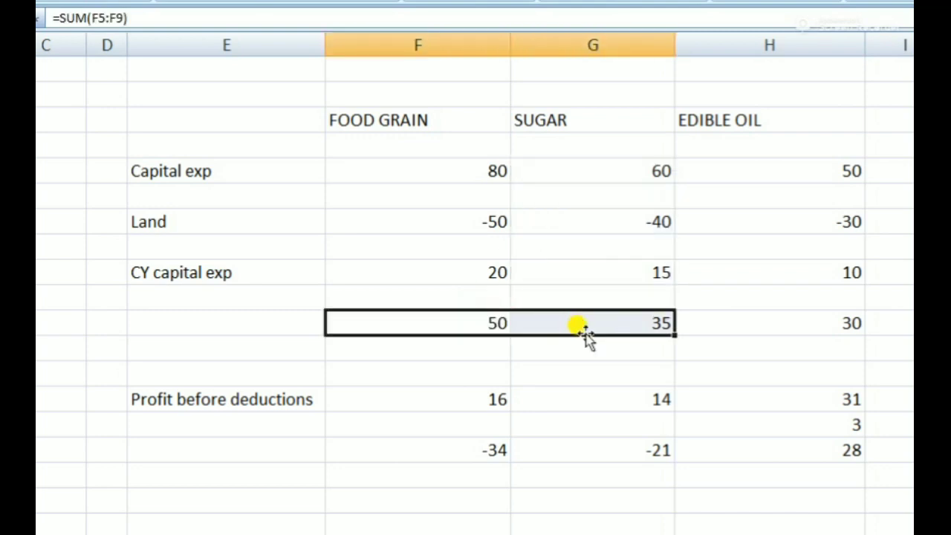
key(alt+h)
key(h)
key(Return)
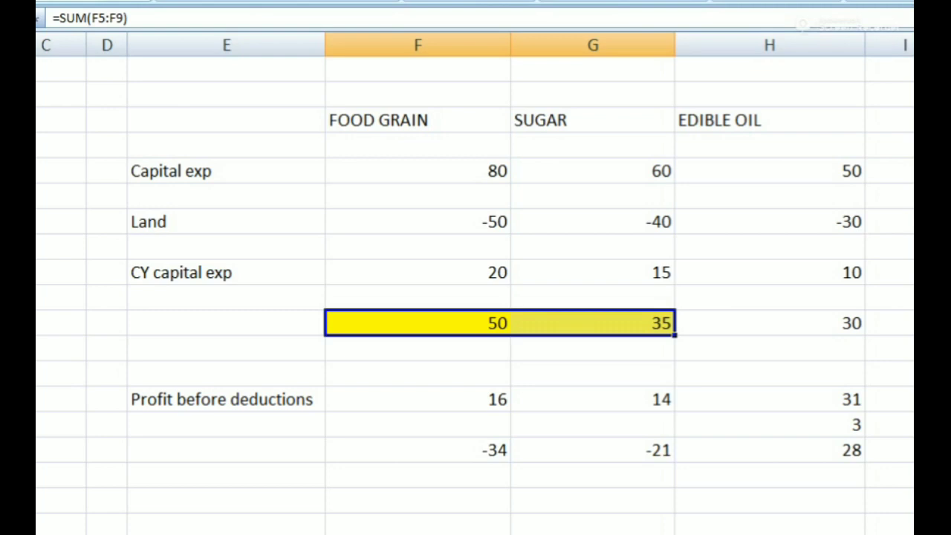
- Label the result row below Profit before deductions as "loss" in cell E16
click(482, 398)
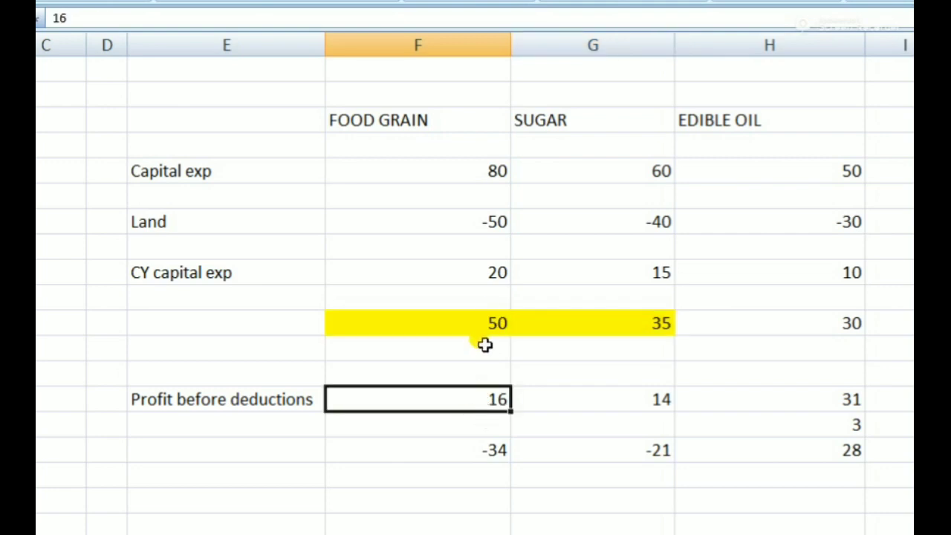
click(478, 451)
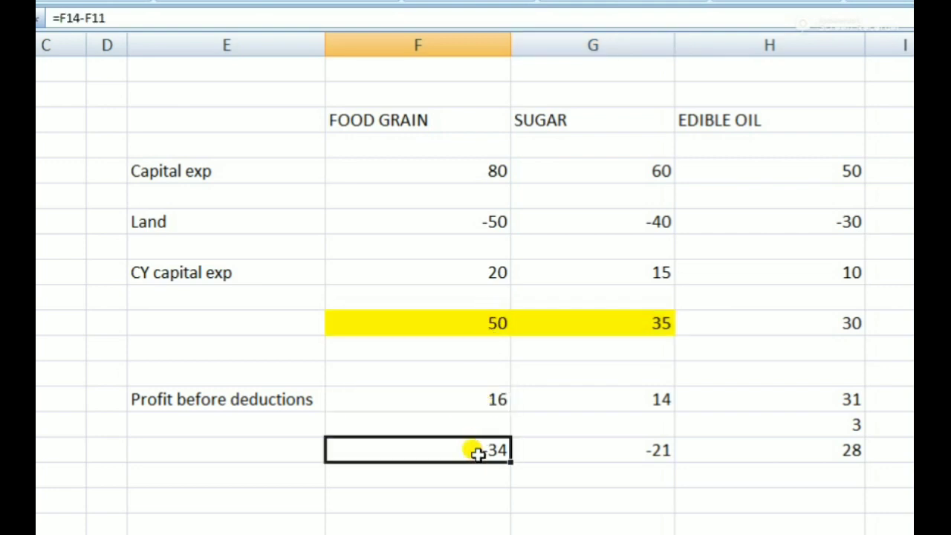
click(261, 452)
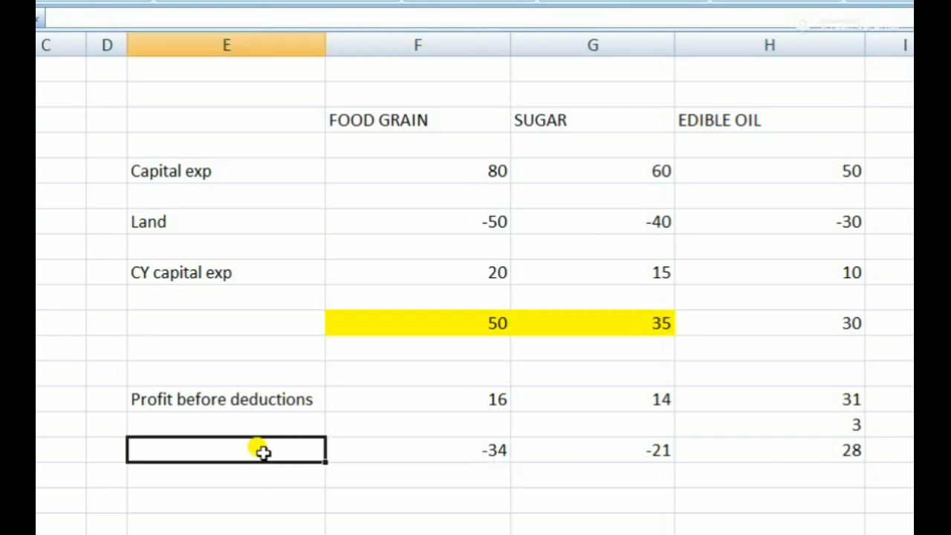
text(s)
key(BackSpace)
text(l)
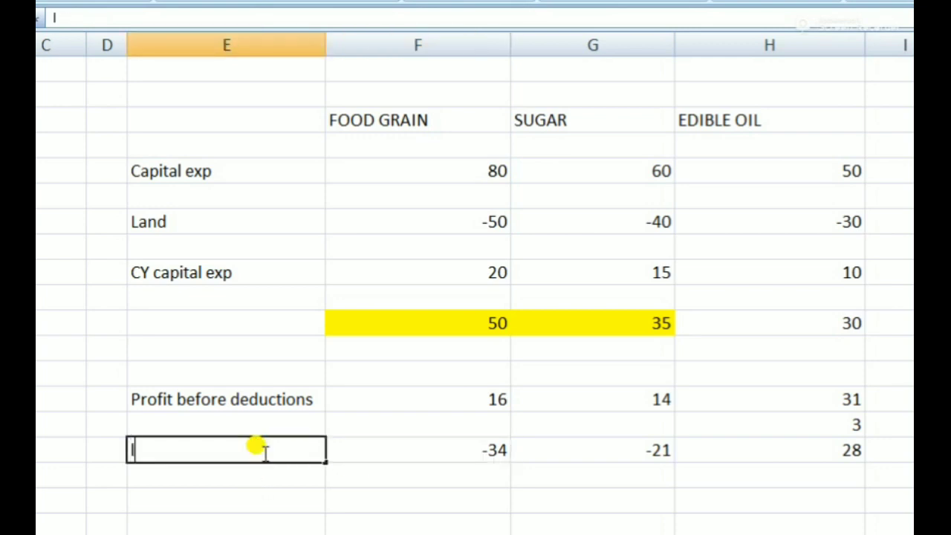
text(oss)
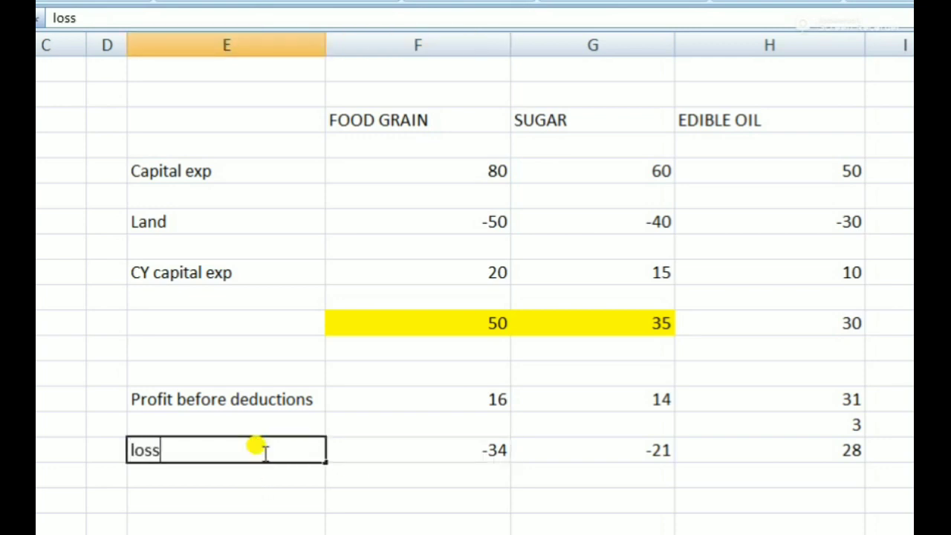
click(494, 459)
- Total the food grain and sugar losses in G17 with =SUM(F16:G16)
click(620, 453)
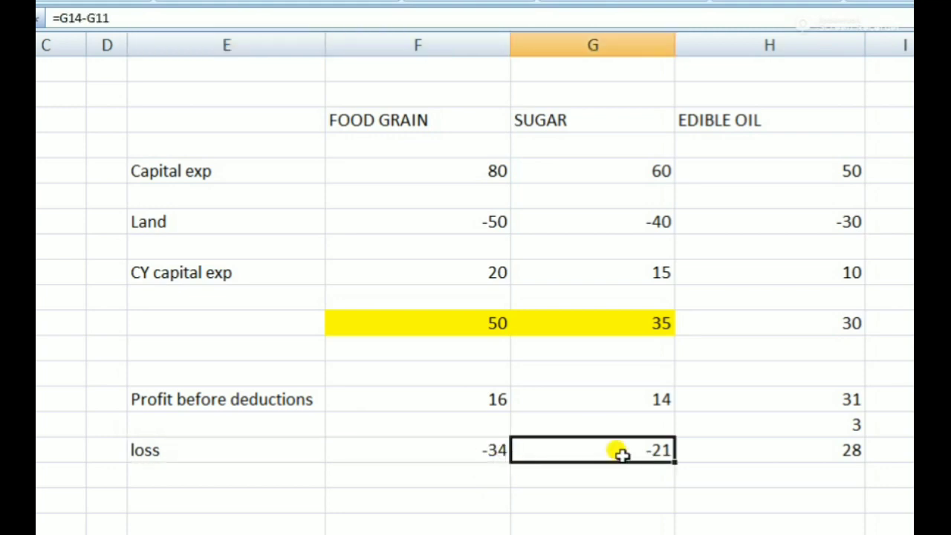
drag(495, 452, 569, 452)
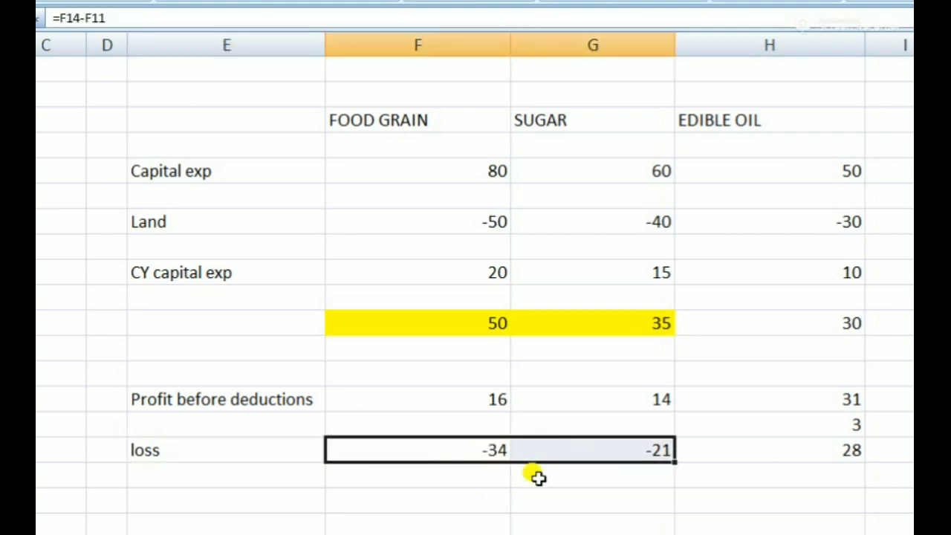
click(537, 478)
key(alt+equal)
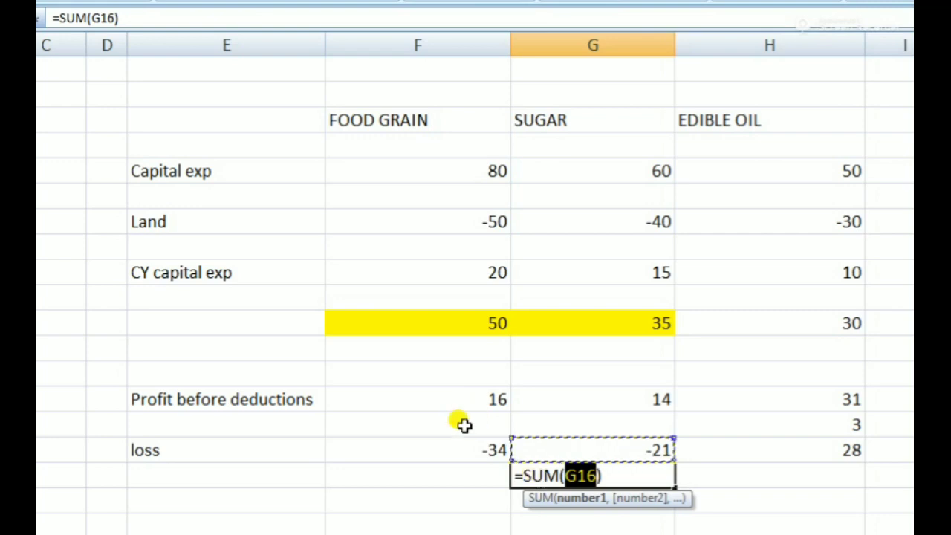
drag(480, 453, 550, 455)
key(Return)
key(Up)
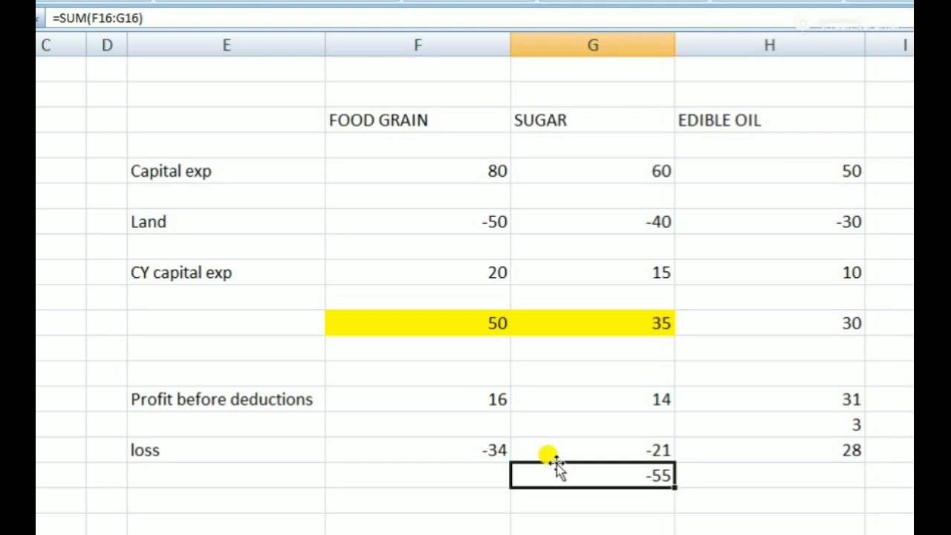
- Fill the entire EDIBLE OIL column H with light blue
click(770, 113)
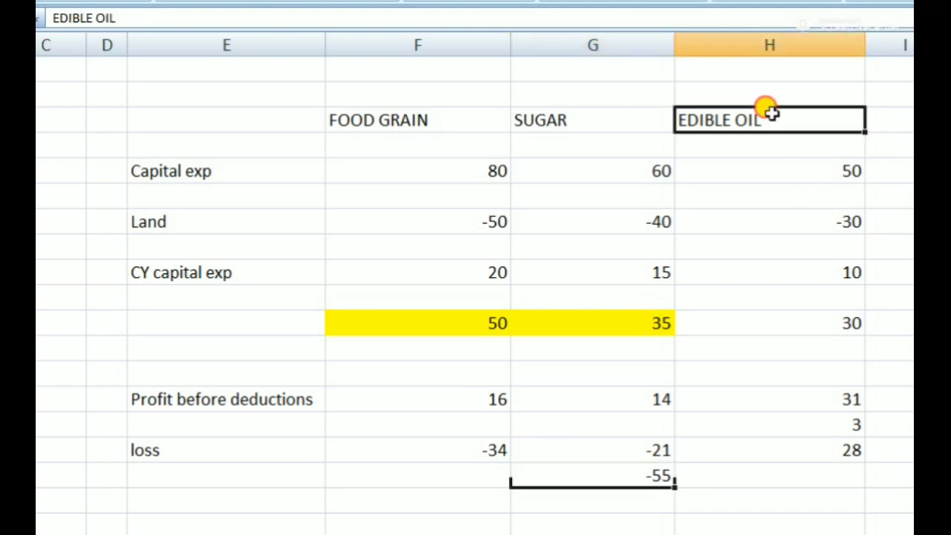
click(748, 37)
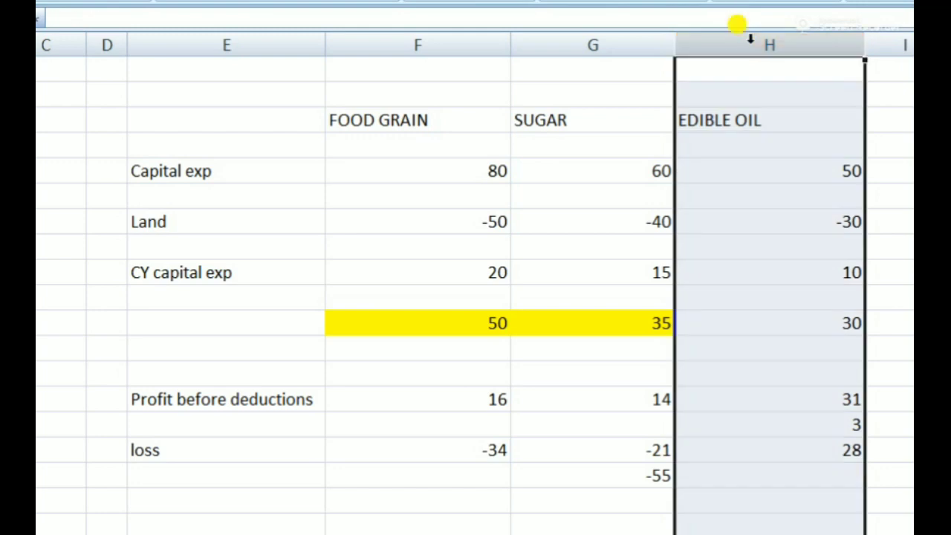
click(96, 1)
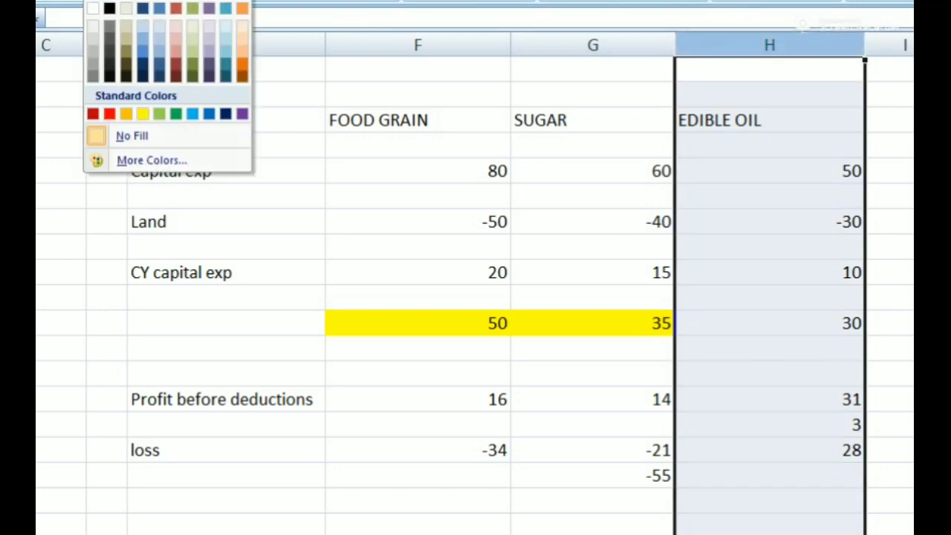
click(126, 10)
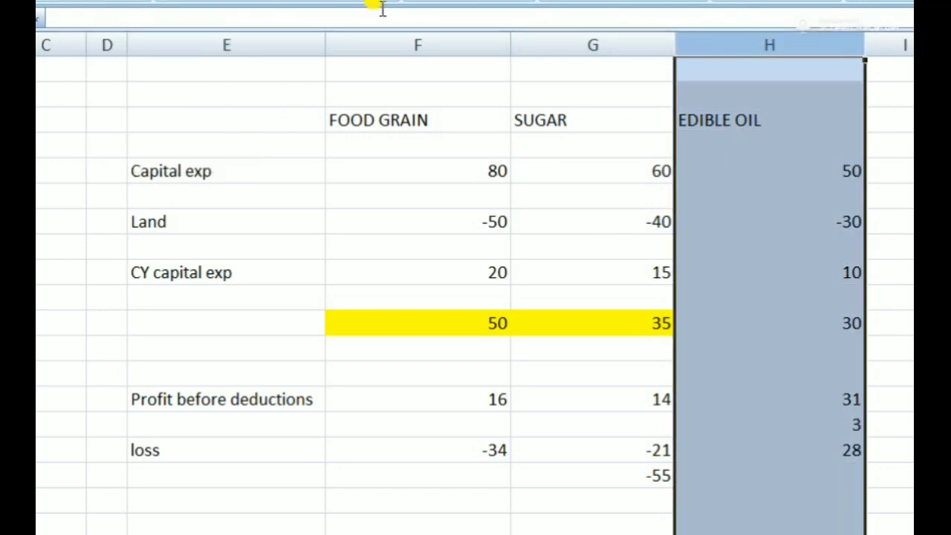
- Examine the EDIBLE OIL column's capital expenditure, land, total, profit and deduction entries, including the formulas in H11, H15 and H16
click(832, 392)
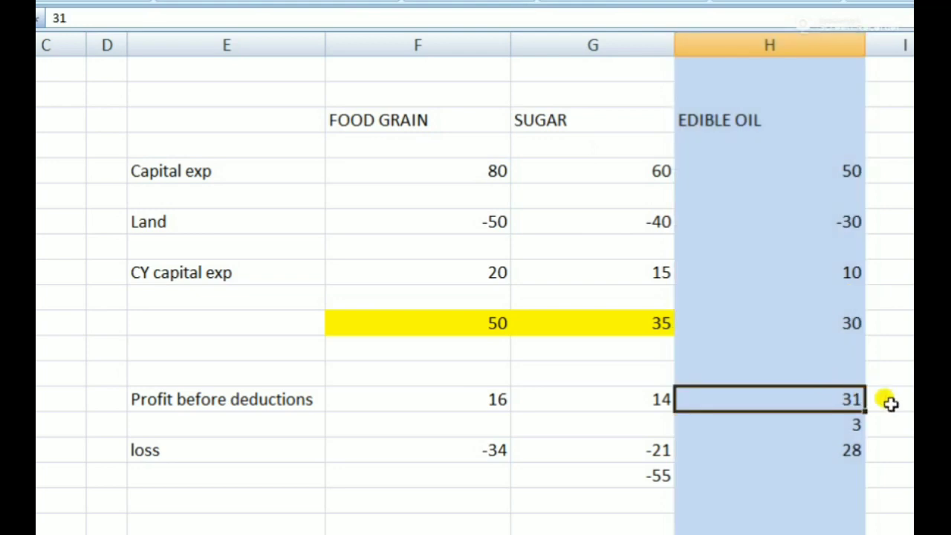
click(843, 173)
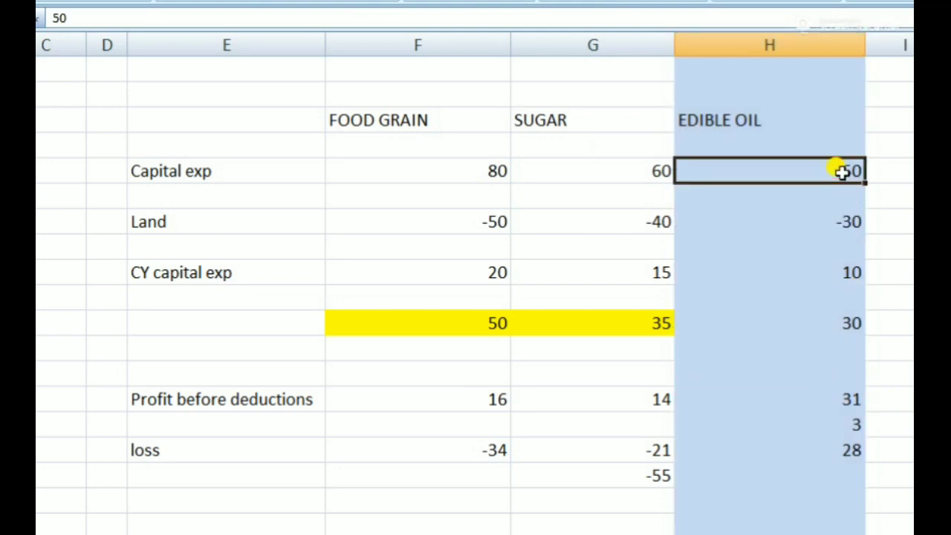
click(830, 223)
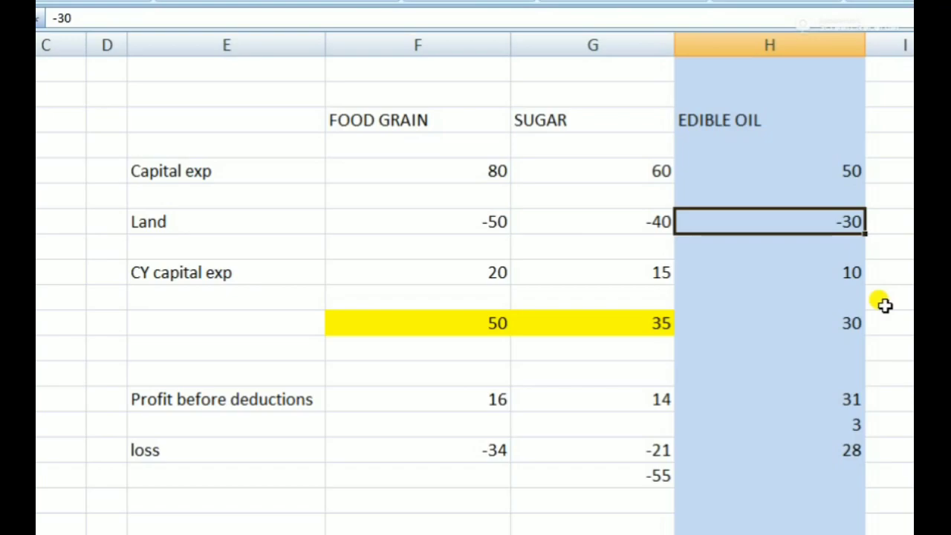
key(alt+Tab)
key(alt+Tab)
click(847, 272)
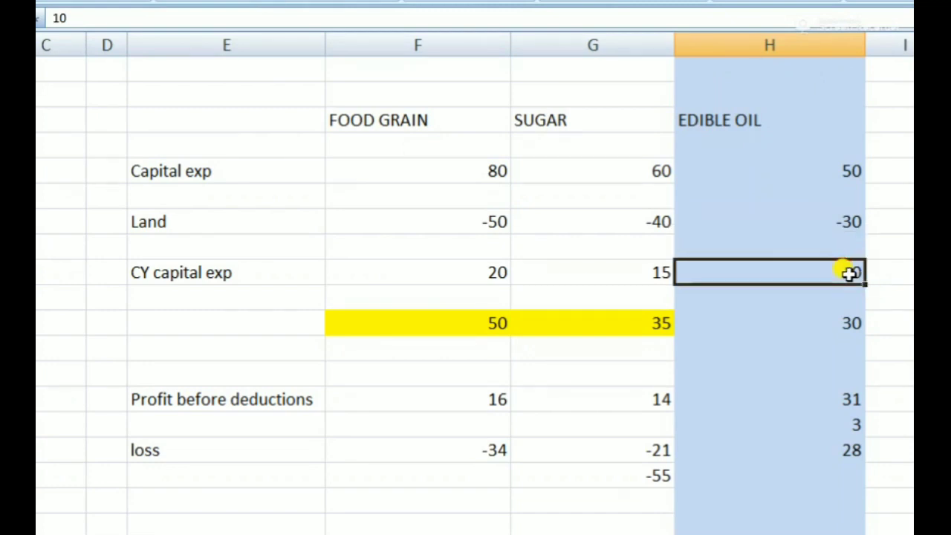
click(848, 322)
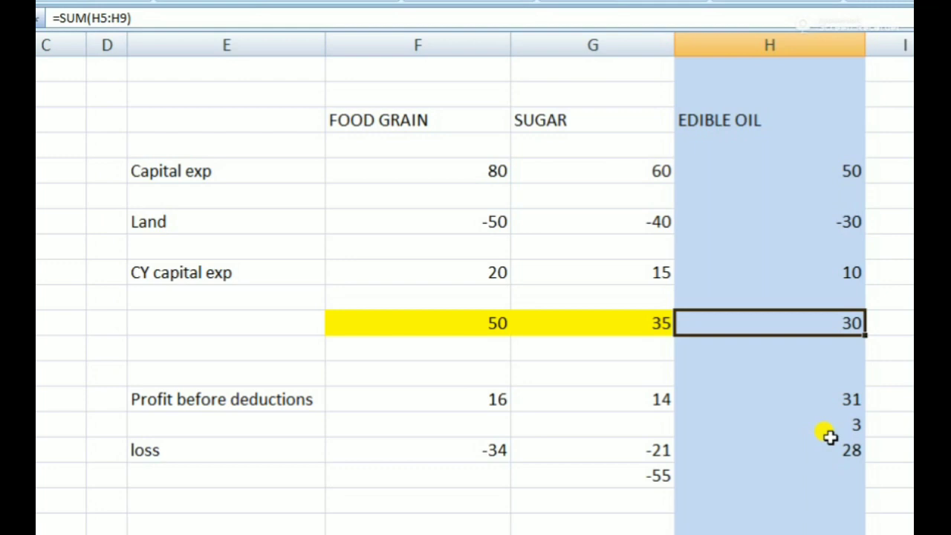
drag(835, 420, 828, 446)
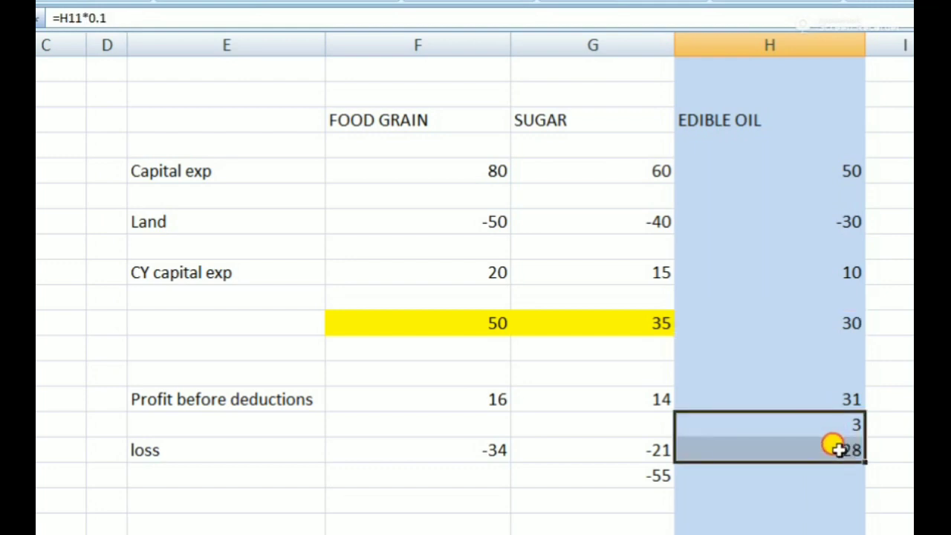
click(838, 451)
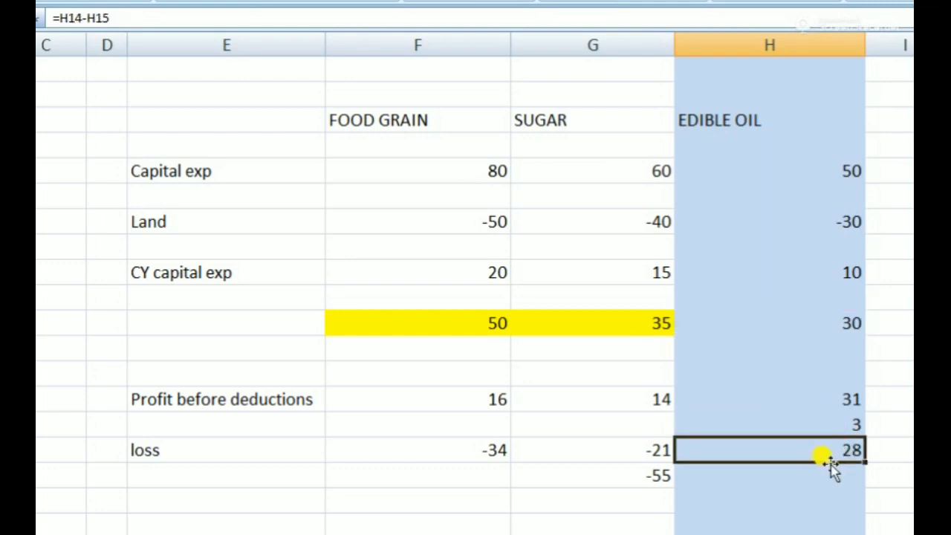
click(828, 479)
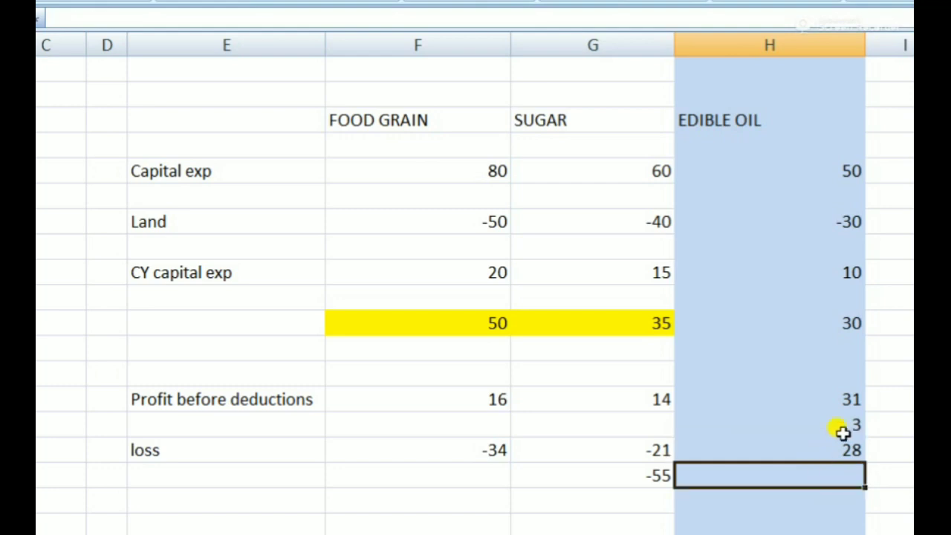
click(833, 446)
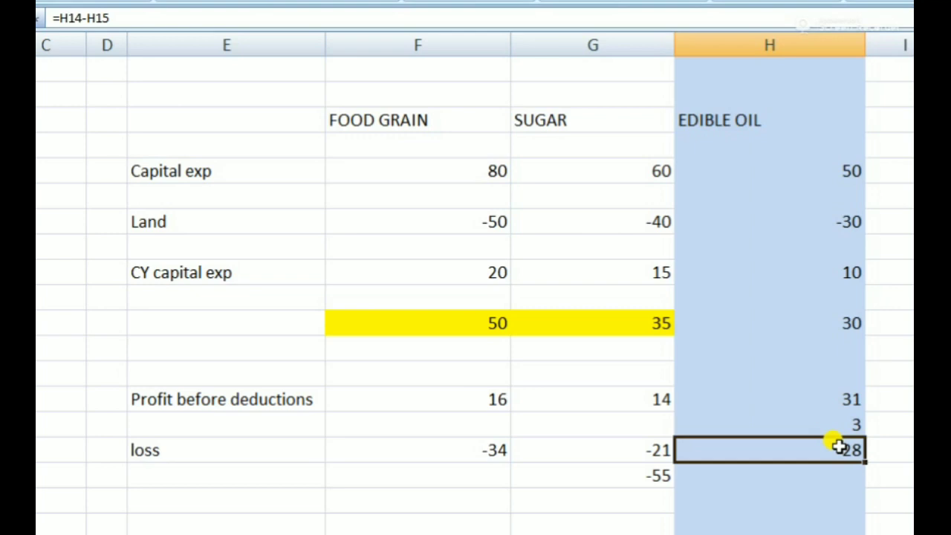
click(779, 521)
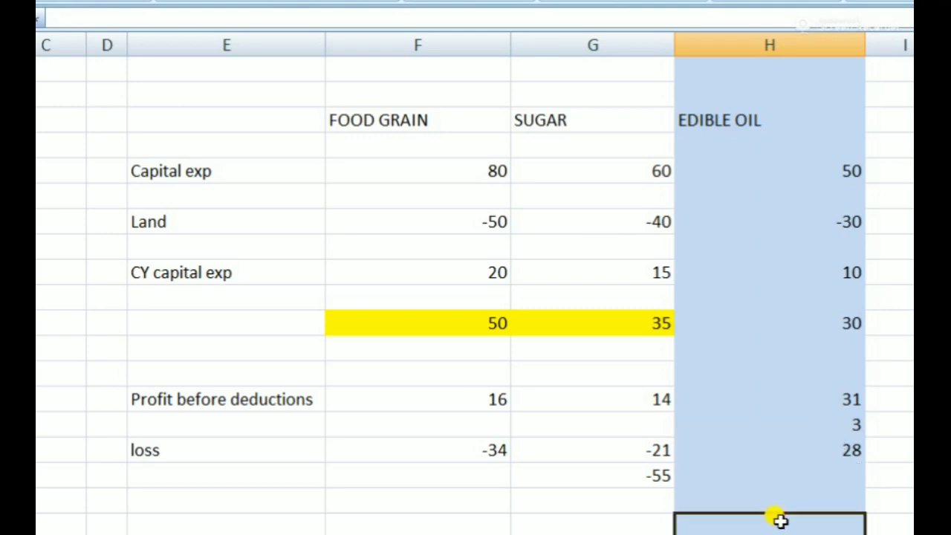
click(822, 447)
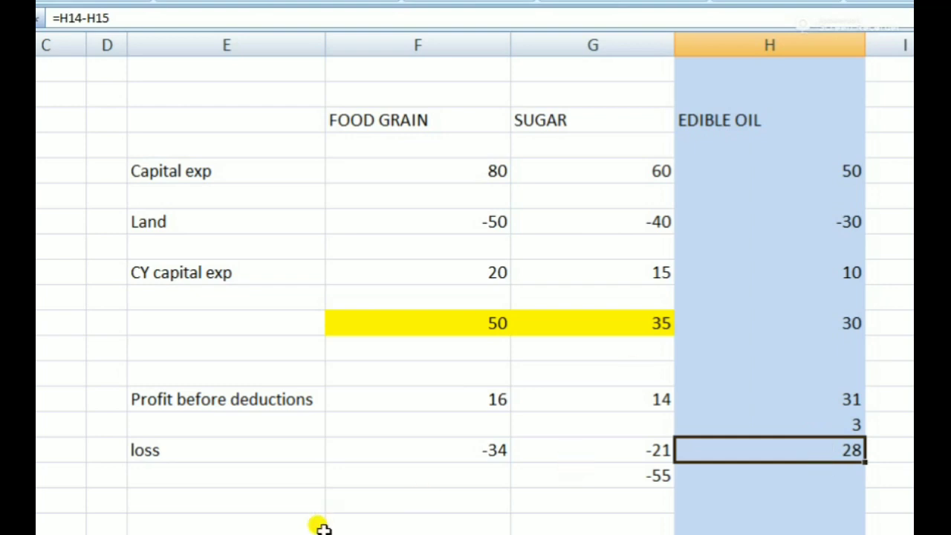
- Switch from the worksheet to the study document to read the Illustration 10 problem on the new three-star hotel
click(230, 524)
drag(230, 524, 315, 10)
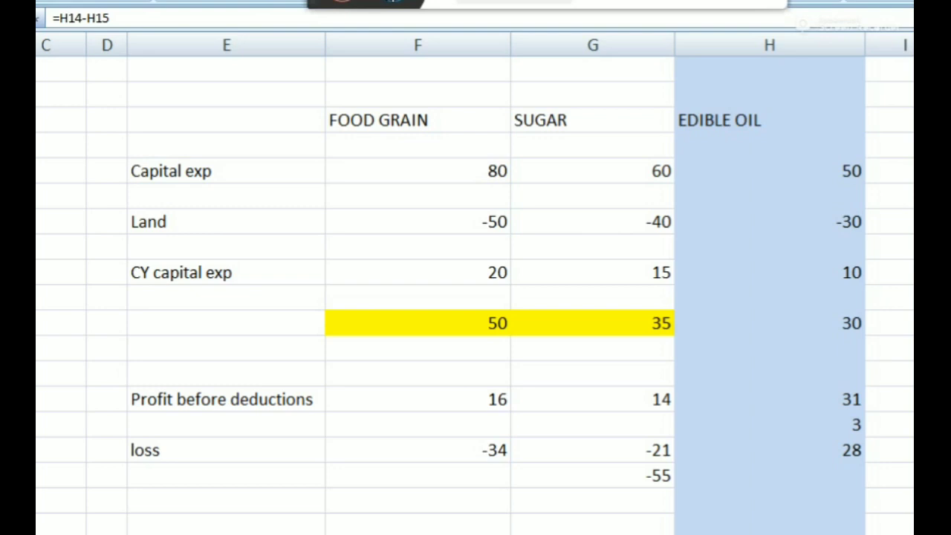
key(alt+Tab)
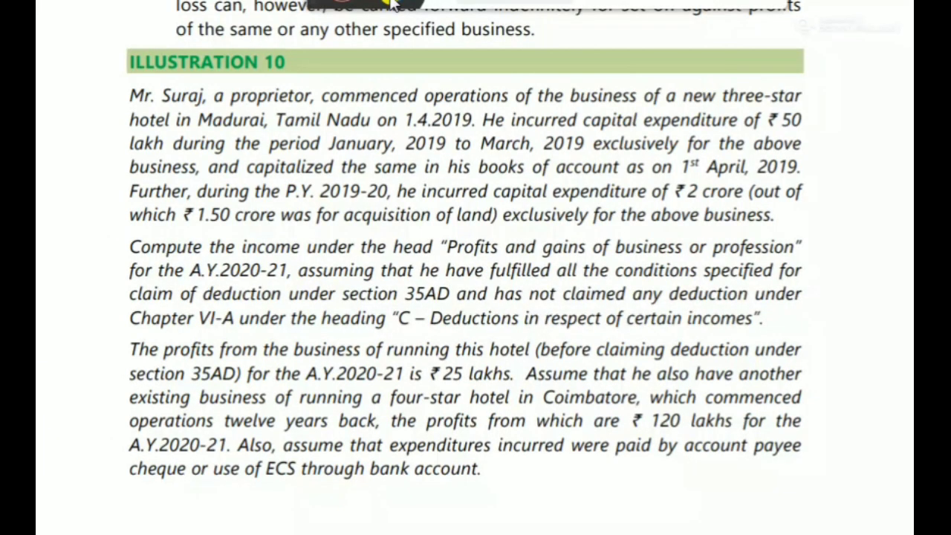